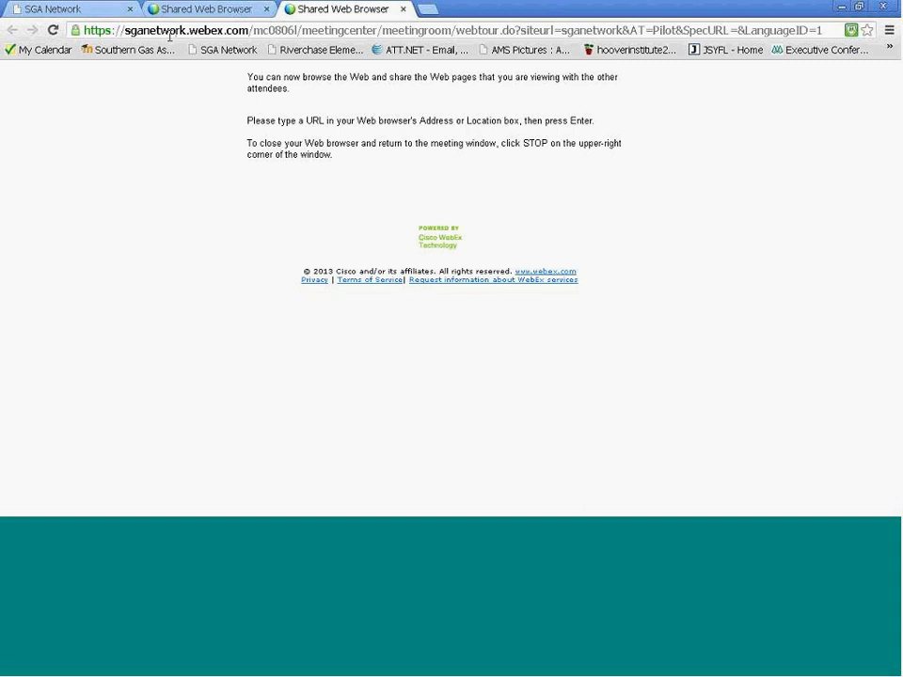
pyautogui.hotkey('ctrl', 'a')
pyautogui.write('http://www.sganetwork.org/')
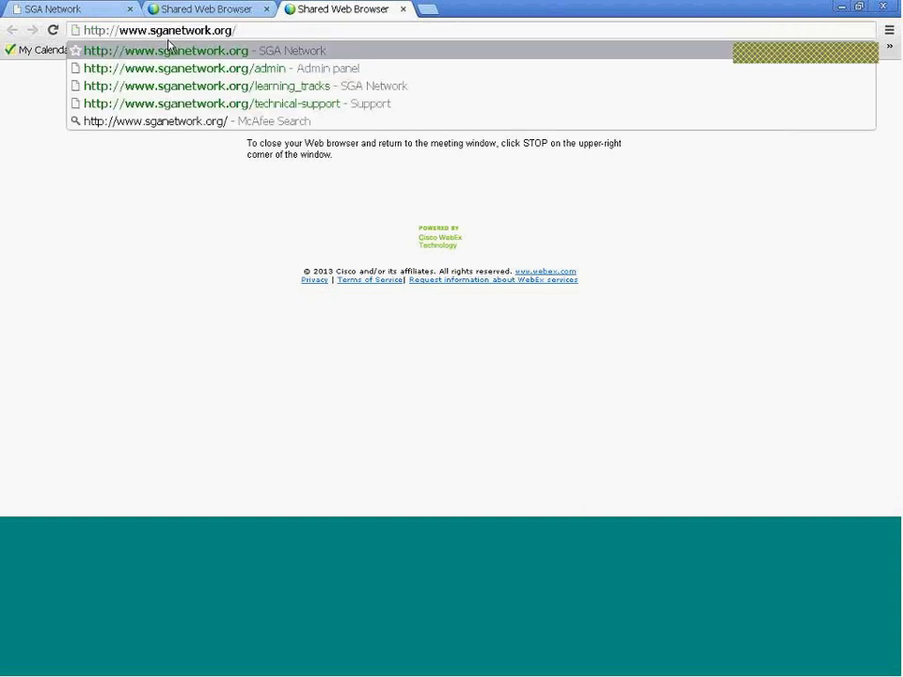
pyautogui.press('Return')
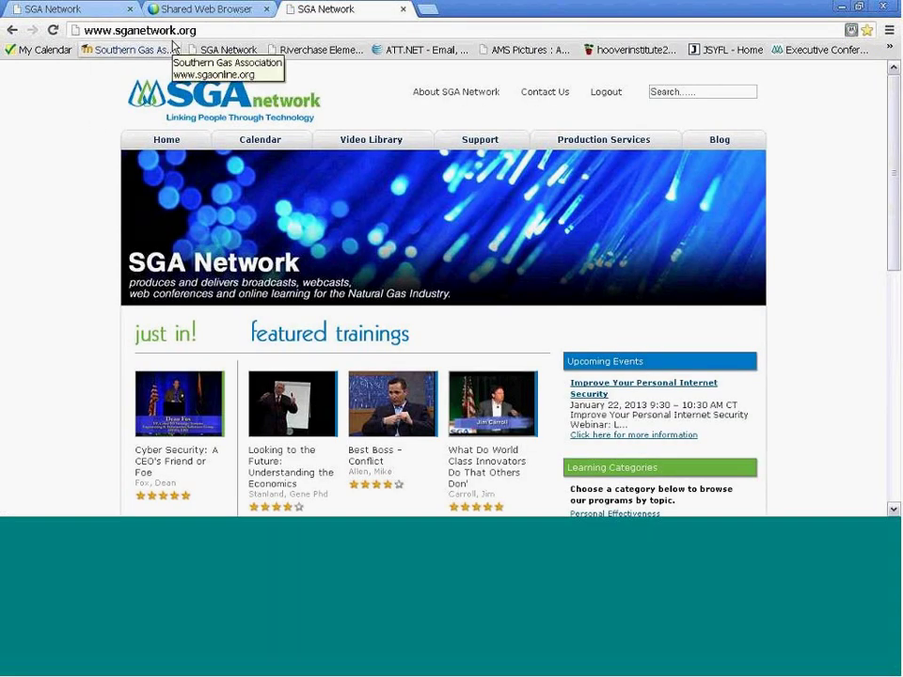
# Step: Log out of the SGA Network and open its login page
pyautogui.click(607, 94)
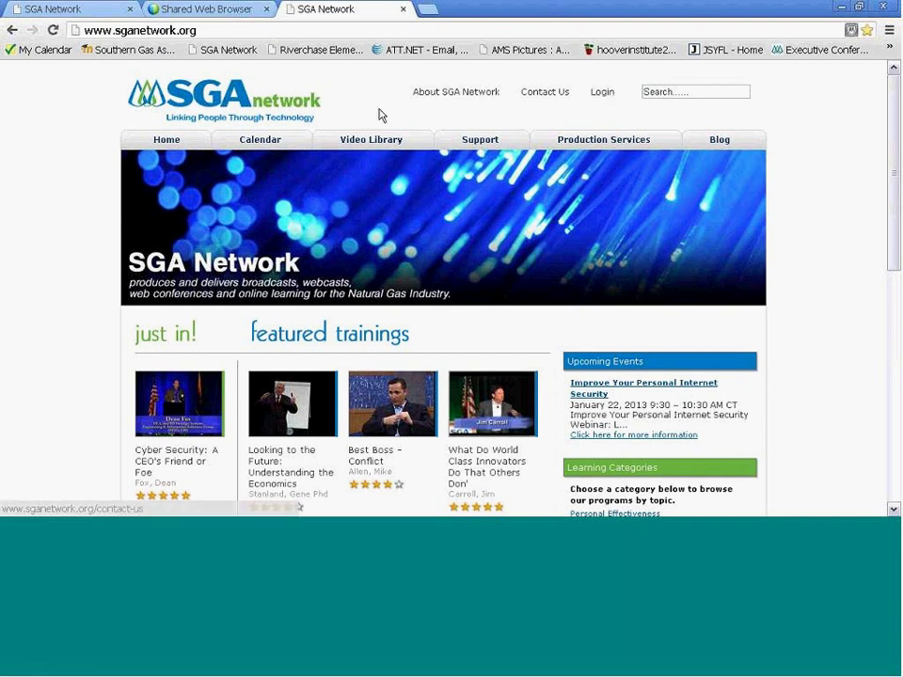
pyautogui.click(602, 92)
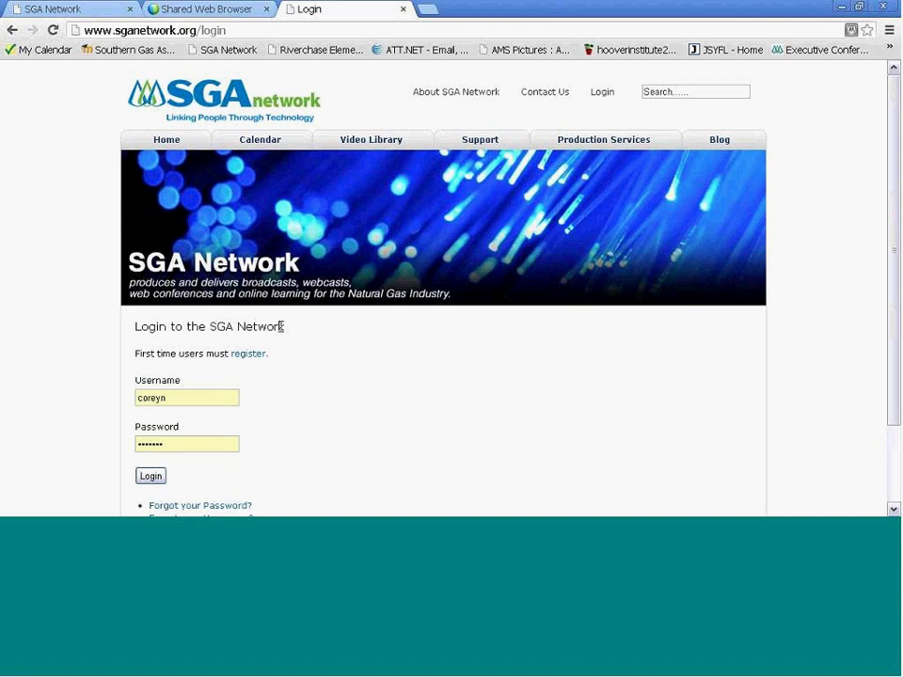
pyautogui.scroll(-1, 281, 326)
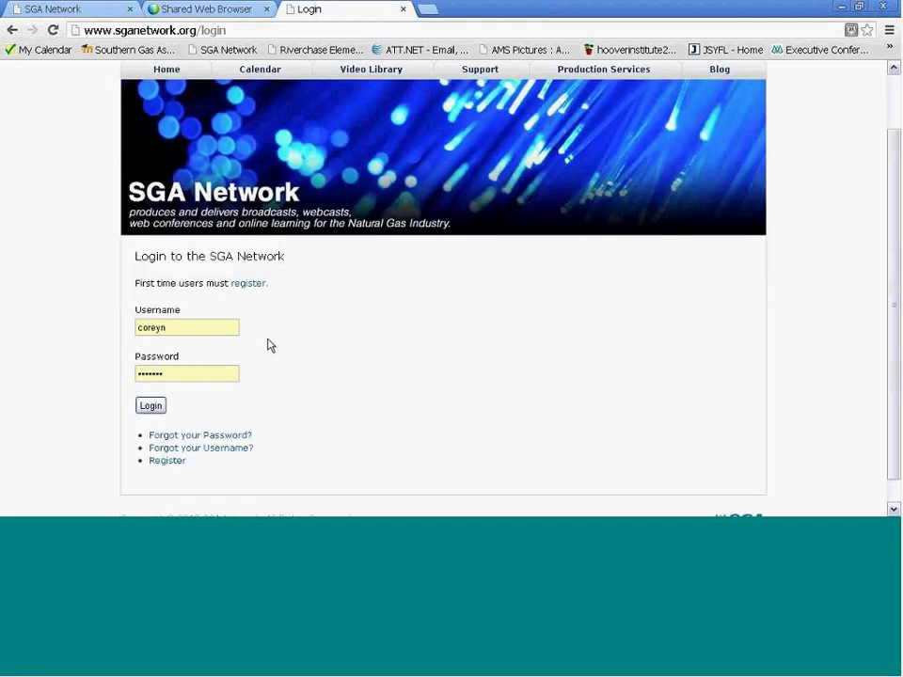
# Step: Open the new-user registration page, focus the E-mail field and browse the Company list
pyautogui.click(249, 283)
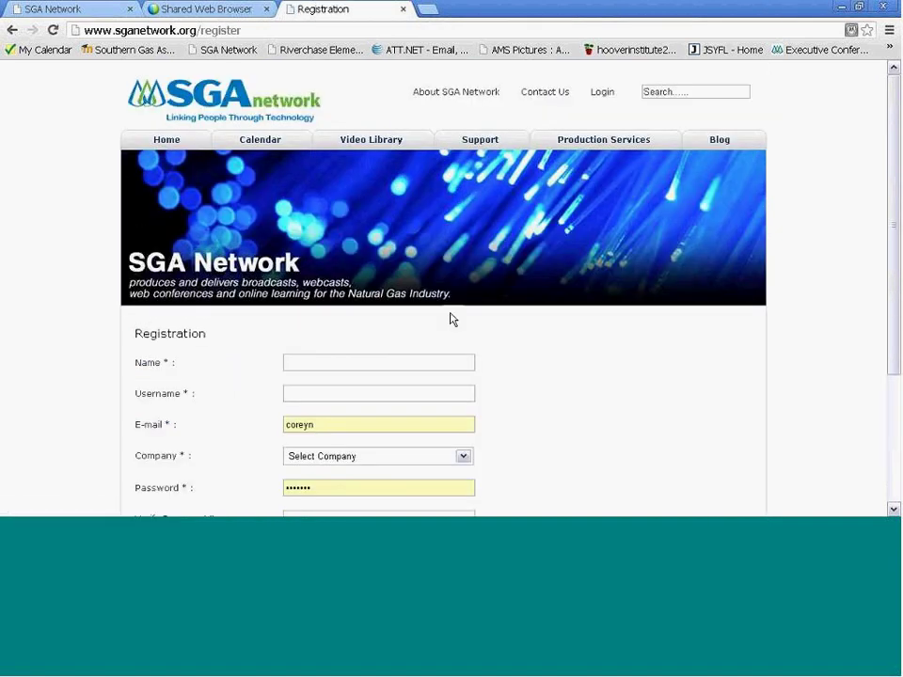
pyautogui.scroll(-2, 452, 320)
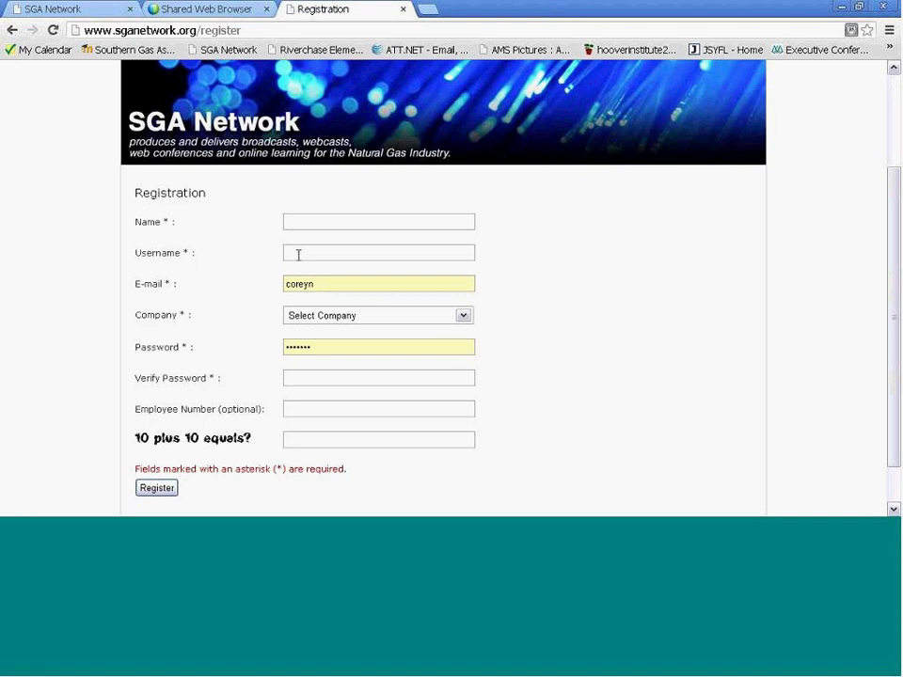
pyautogui.click(341, 282)
pyautogui.click(463, 317)
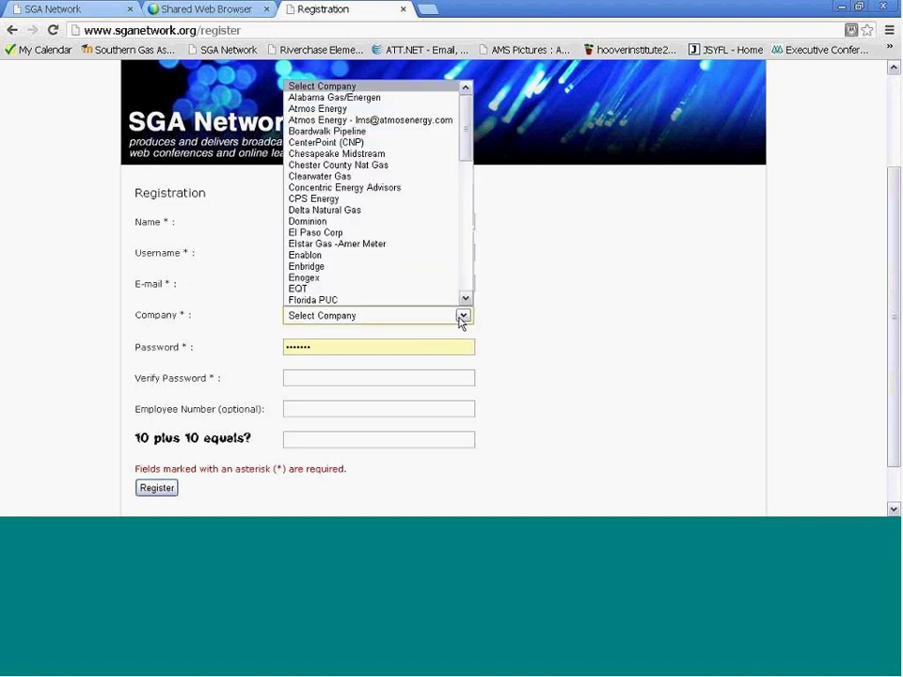
pyautogui.moveTo(464, 141); pyautogui.dragTo(465, 255)
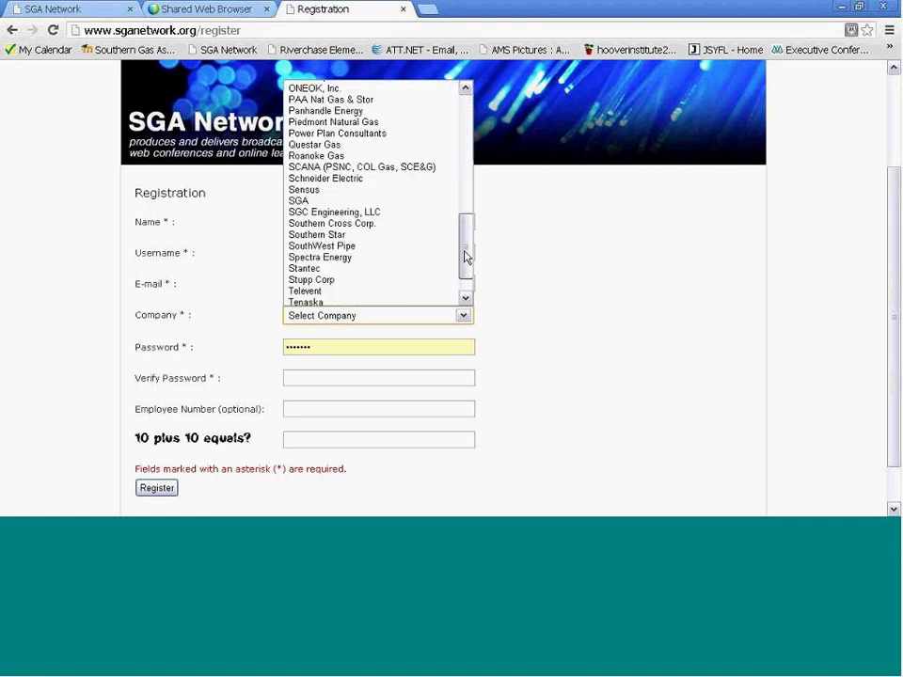
pyautogui.moveTo(465, 256); pyautogui.dragTo(464, 222)
# Step: Step through the Password, Verify Password, Employee Number and 10 plus 10 answer fields
pyautogui.click(353, 348)
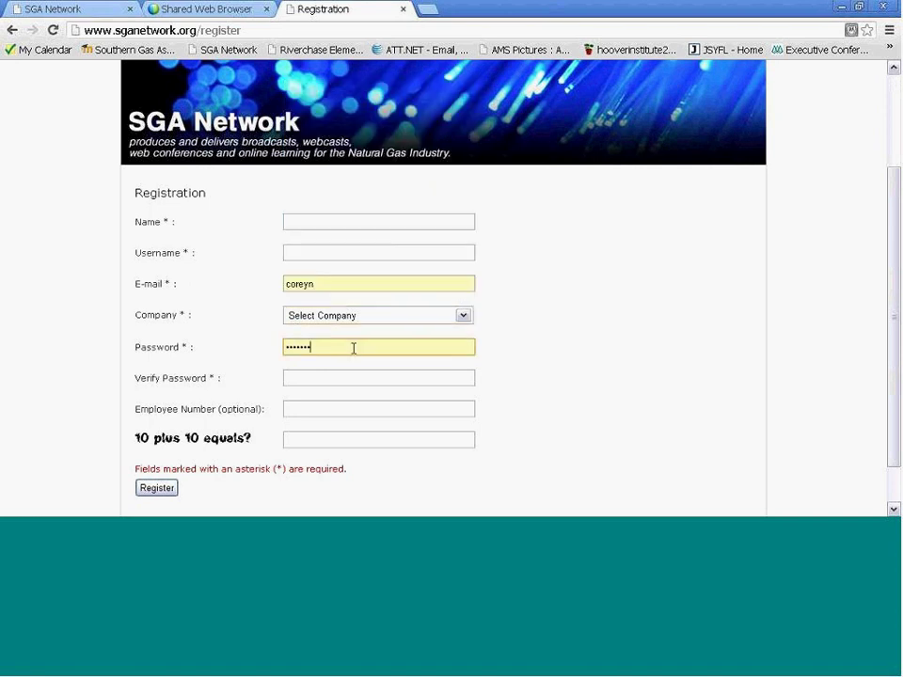
pyautogui.click(309, 380)
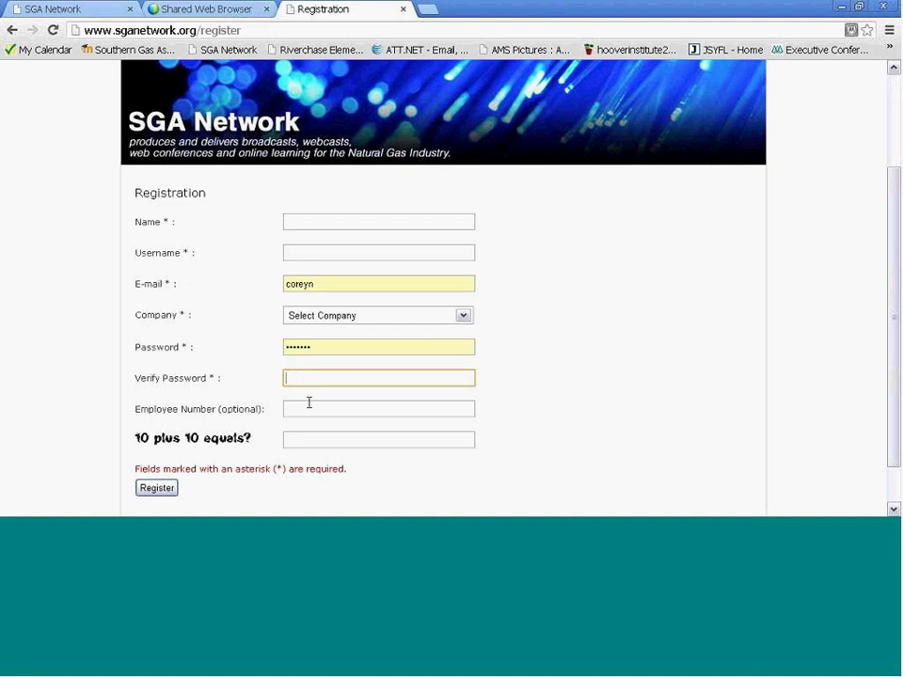
pyautogui.click(308, 407)
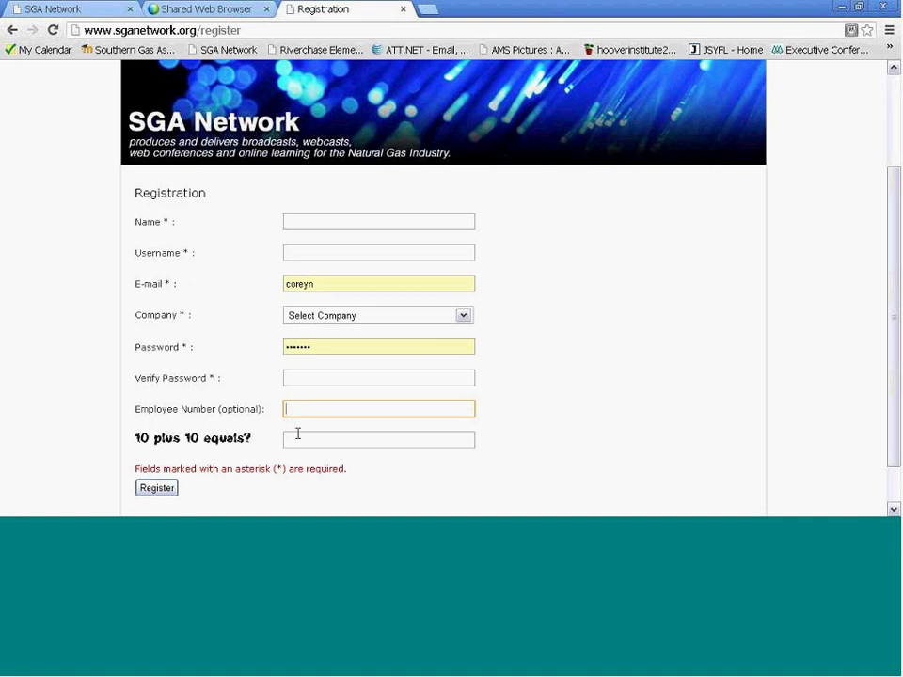
pyautogui.click(291, 441)
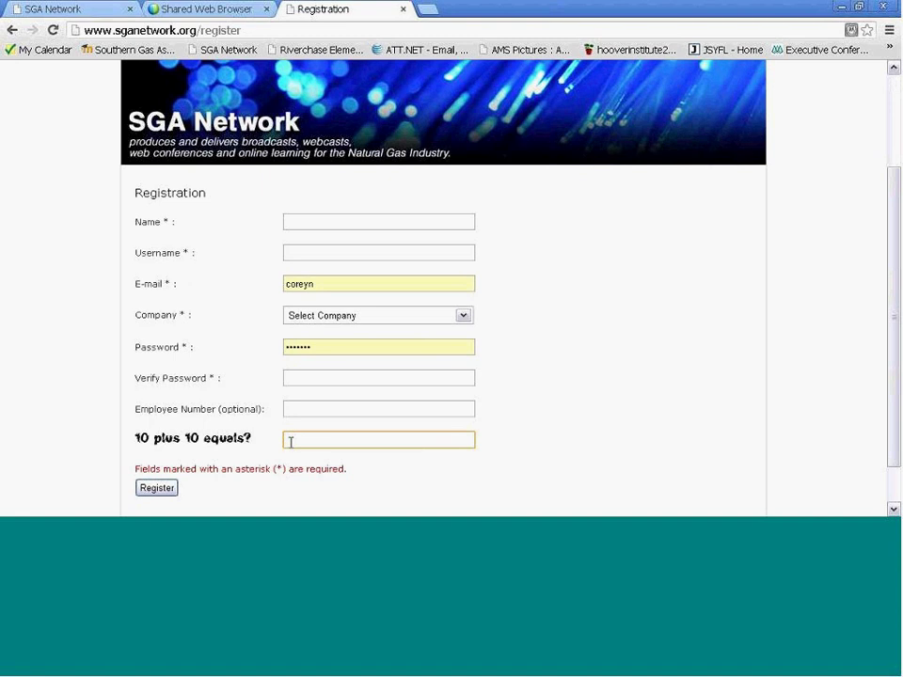
pyautogui.scroll(3, 357, 423)
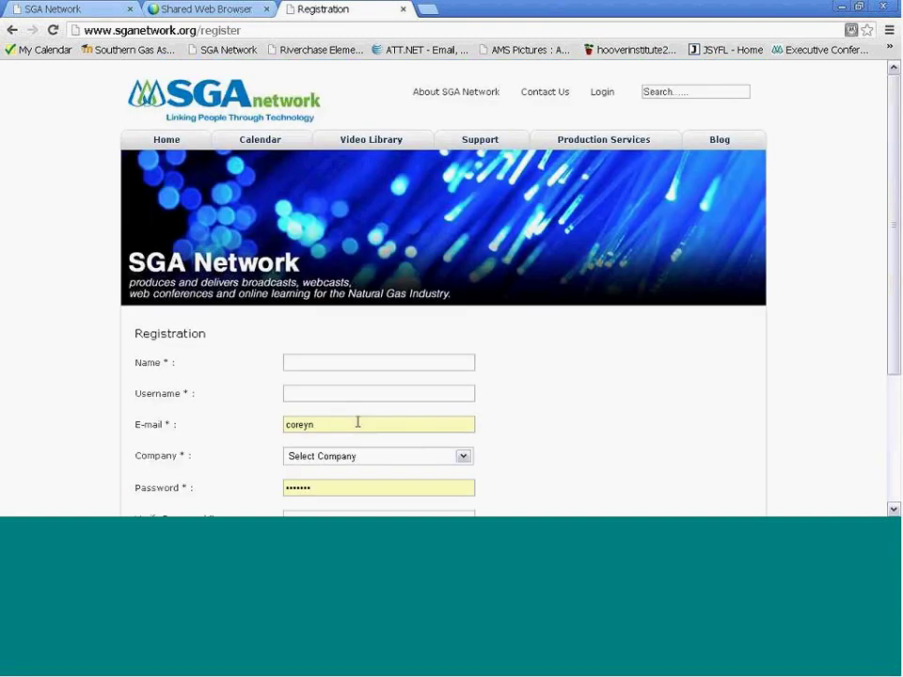
# Step: Sign back in to the SGA Network with the saved credentials
pyautogui.click(602, 94)
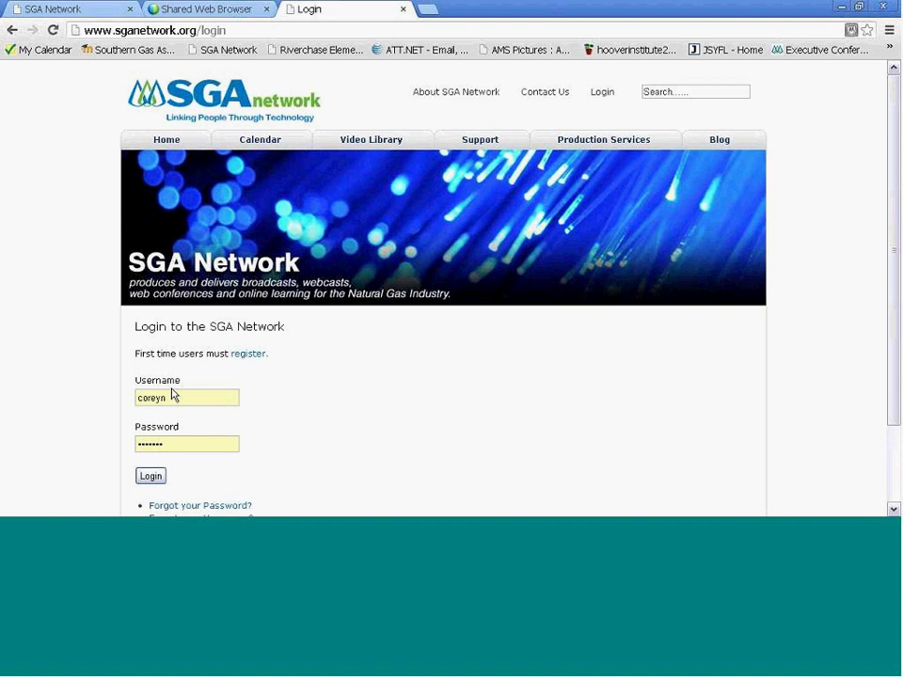
pyautogui.click(151, 477)
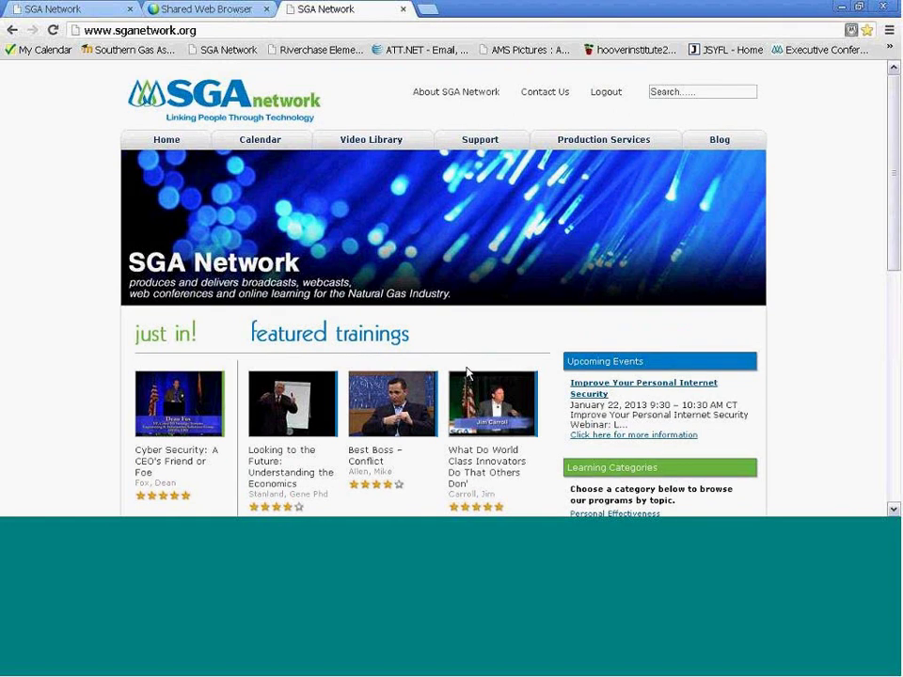
pyautogui.scroll(-1, 258, 275)
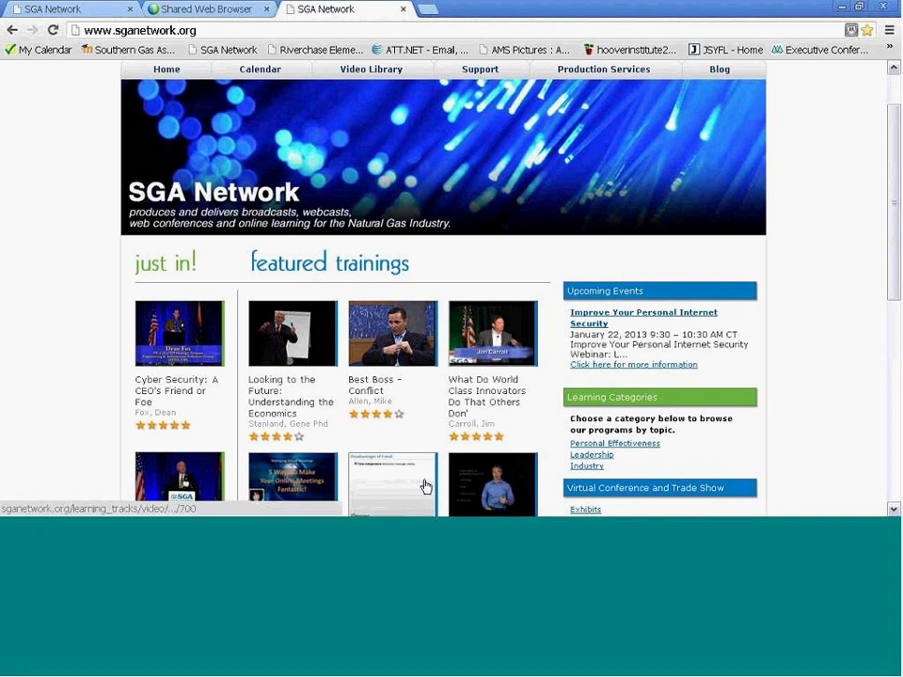
pyautogui.scroll(-1, 476, 401)
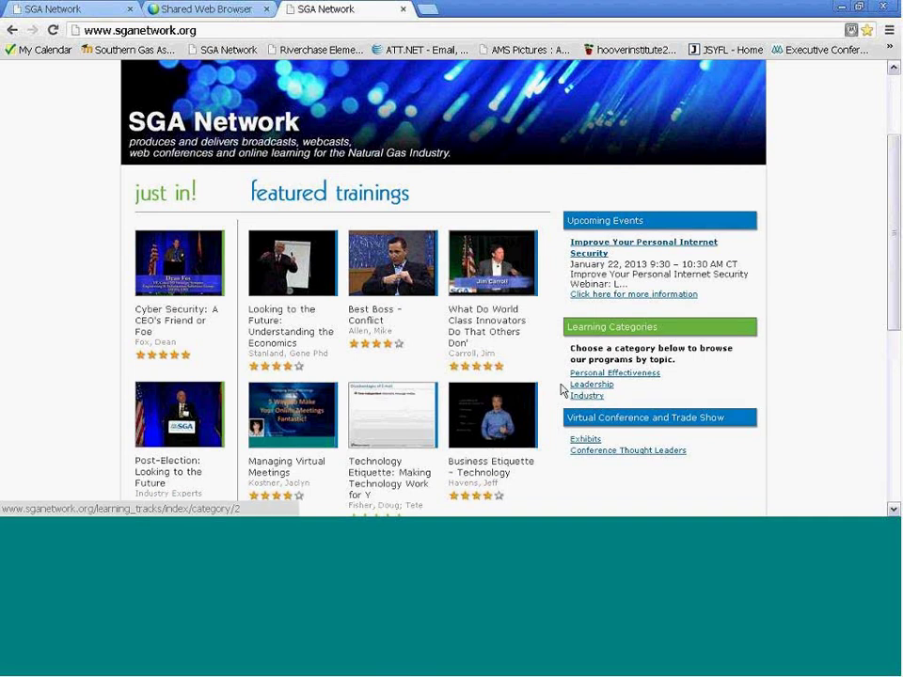
pyautogui.scroll(3, 541, 386)
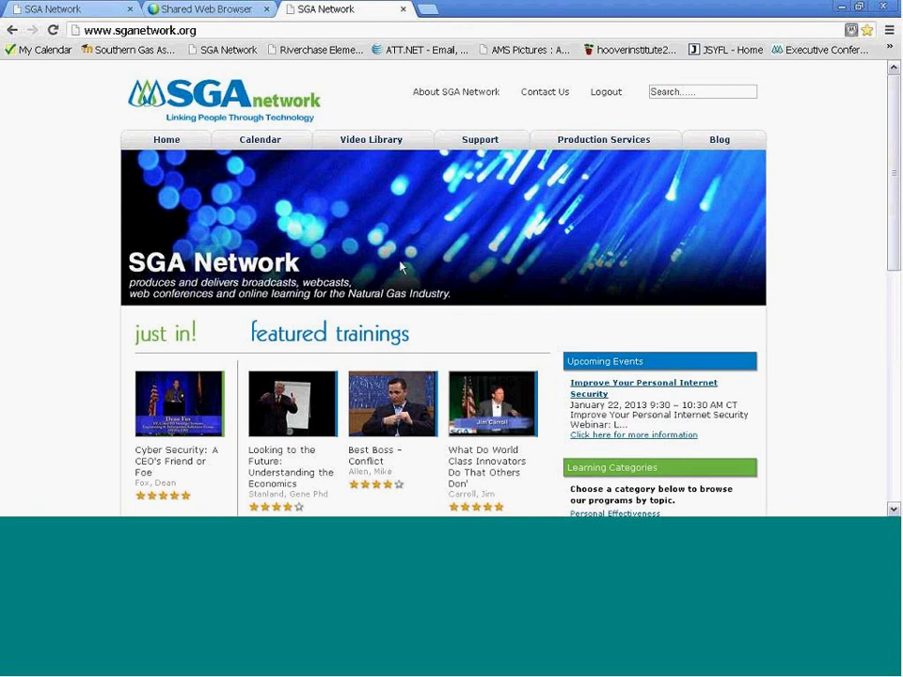
# Step: Search the Video Library for 'communications', returning three training programs
pyautogui.click(370, 141)
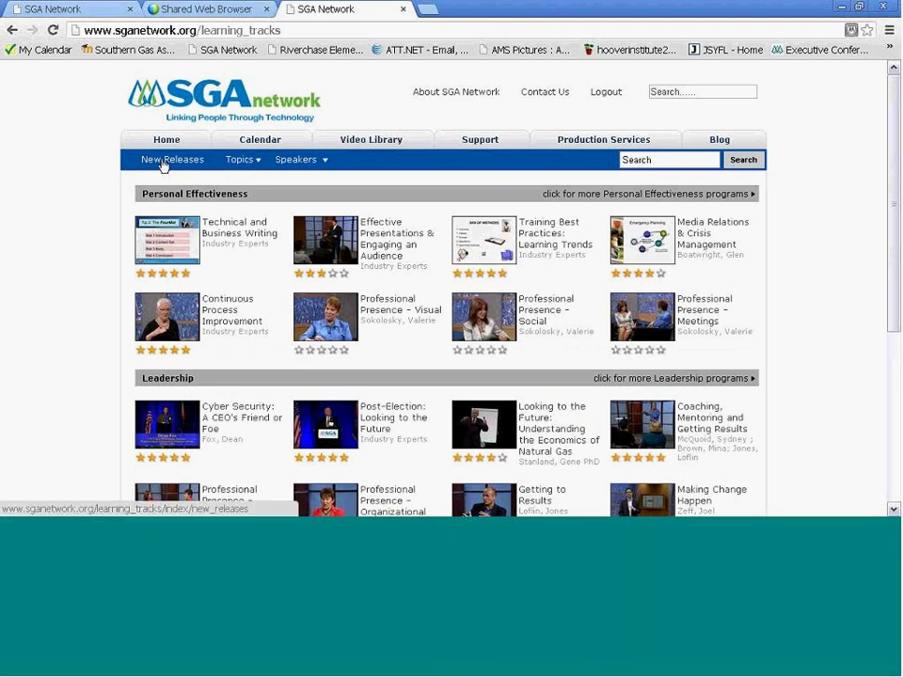
pyautogui.moveTo(248, 162)
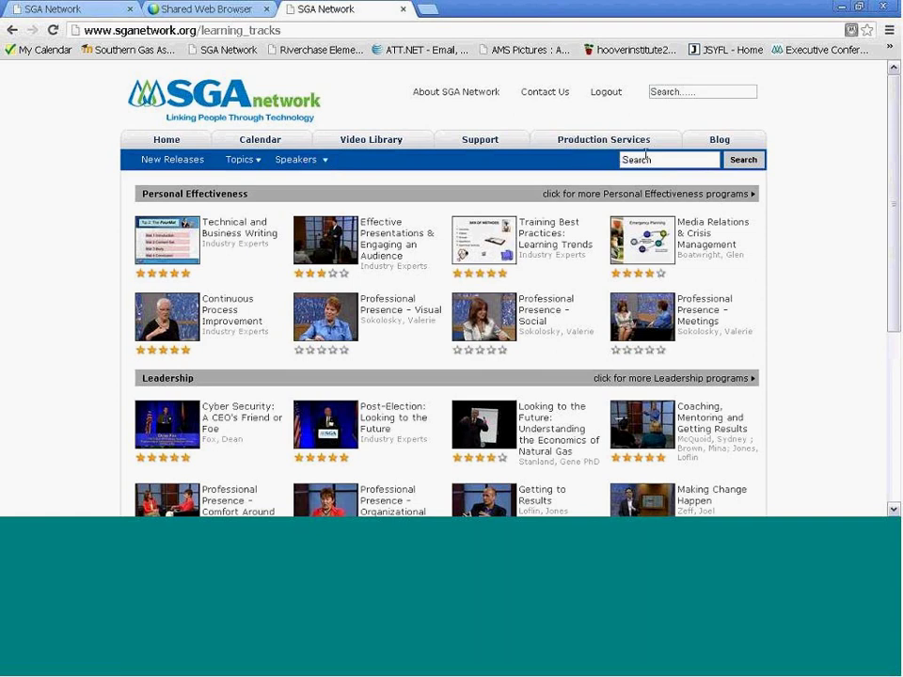
pyautogui.click(630, 158)
pyautogui.write('cum')
pyautogui.write('mu')
pyautogui.write('ni')
pyautogui.write('cations')
pyautogui.press('Return')
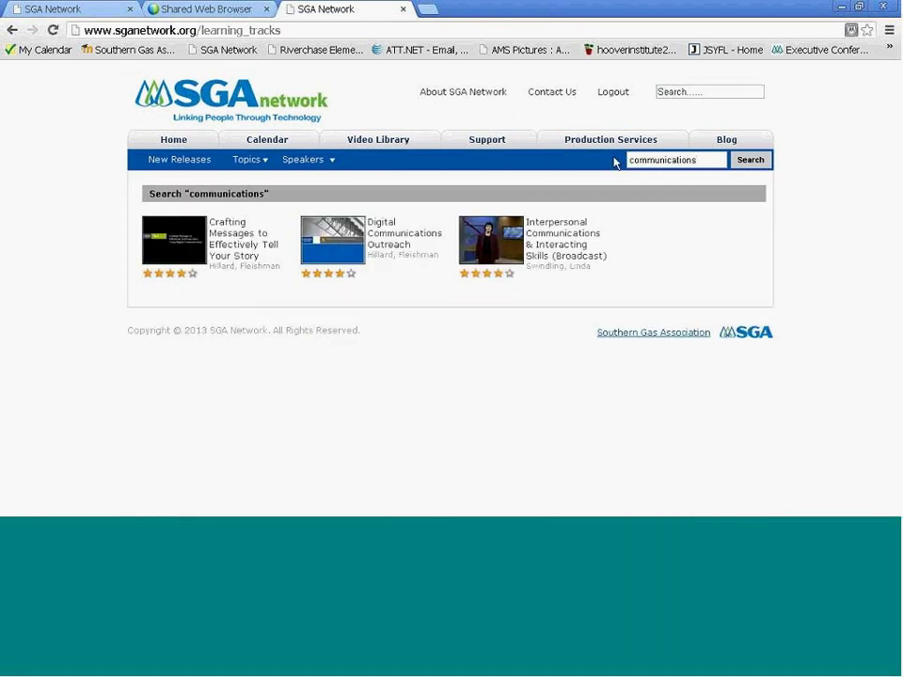
# Step: Go to the Support page and view the Monthly Newsletter issues
pyautogui.click(499, 142)
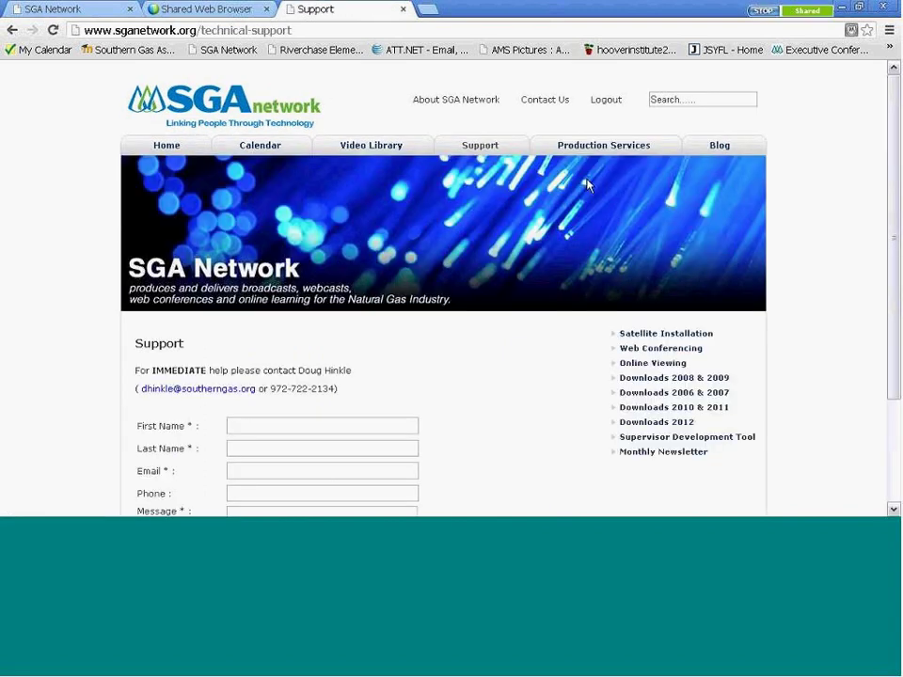
pyautogui.click(667, 459)
pyautogui.scroll(-3, 621, 448)
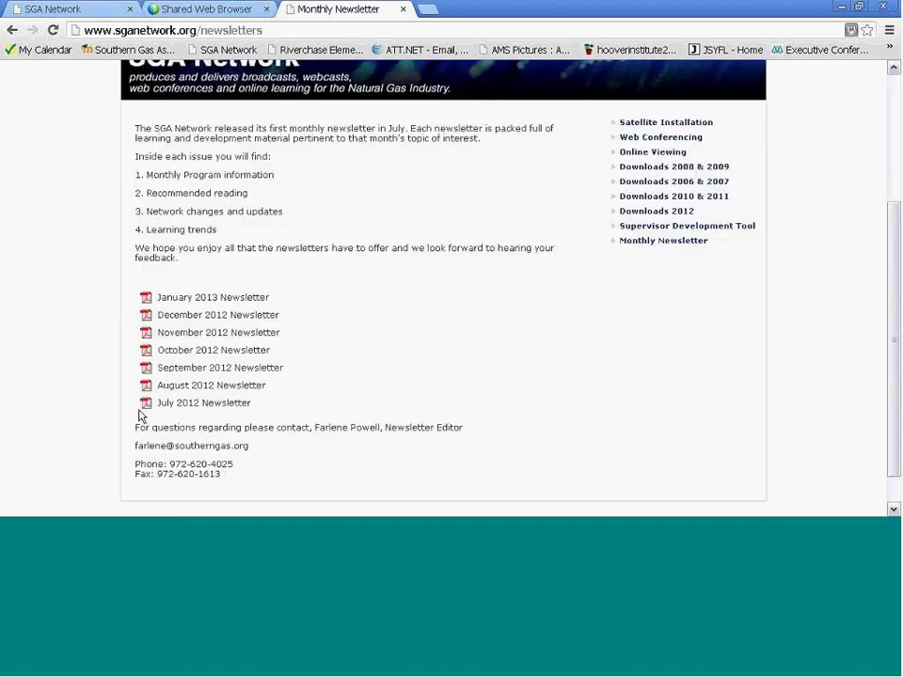
pyautogui.scroll(3, 433, 365)
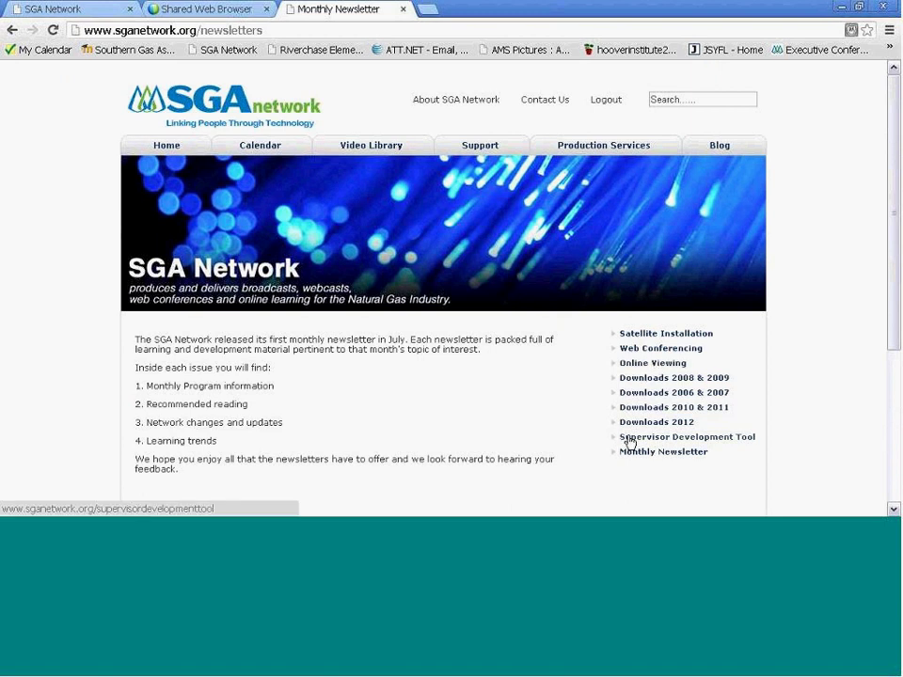
# Step: Open the Supervisor Development Tools page and scroll down its list of PDF maps
pyautogui.click(631, 438)
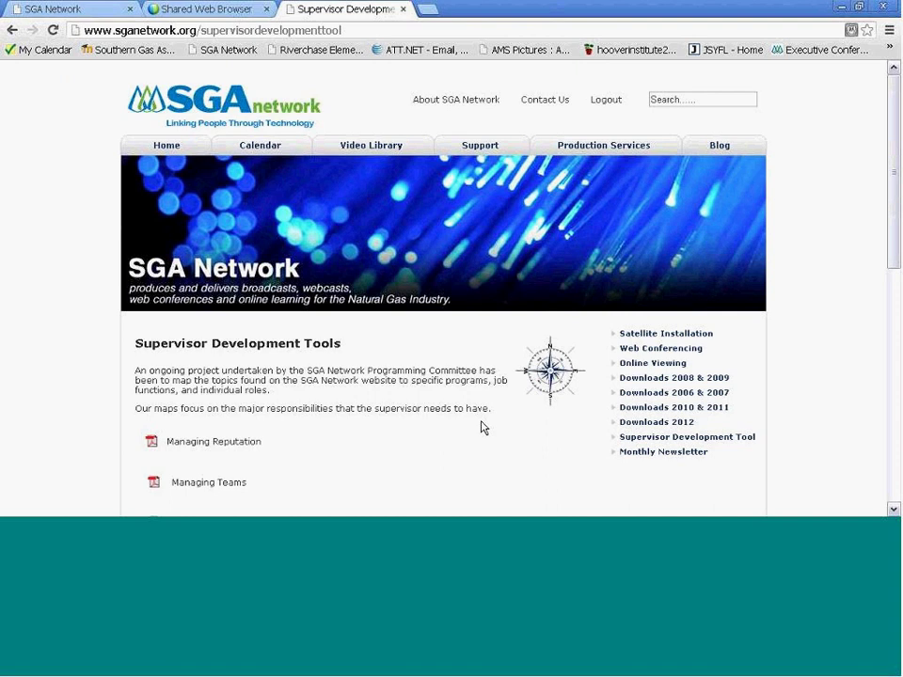
pyautogui.scroll(-1, 448, 406)
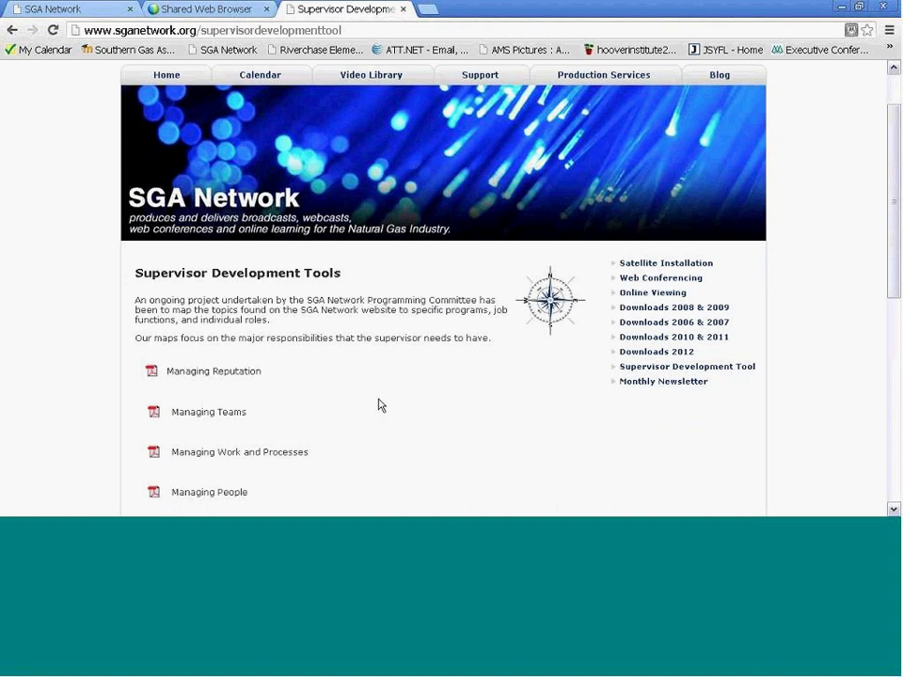
pyautogui.scroll(-3, 380, 407)
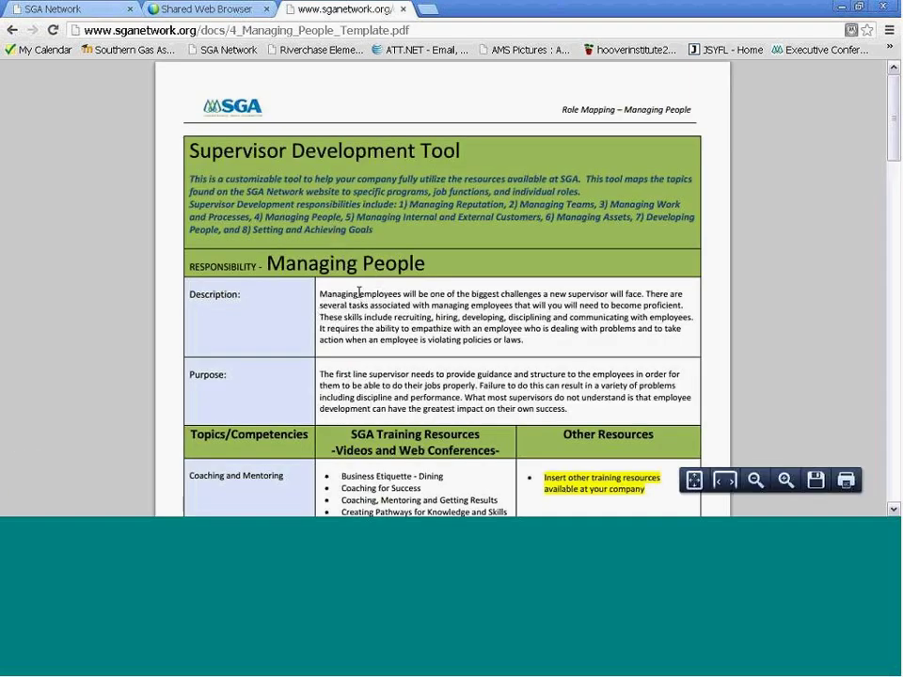
# Step: Scroll through the Managing People PDF pages, then back up to the first page
pyautogui.scroll(-3, 358, 289)
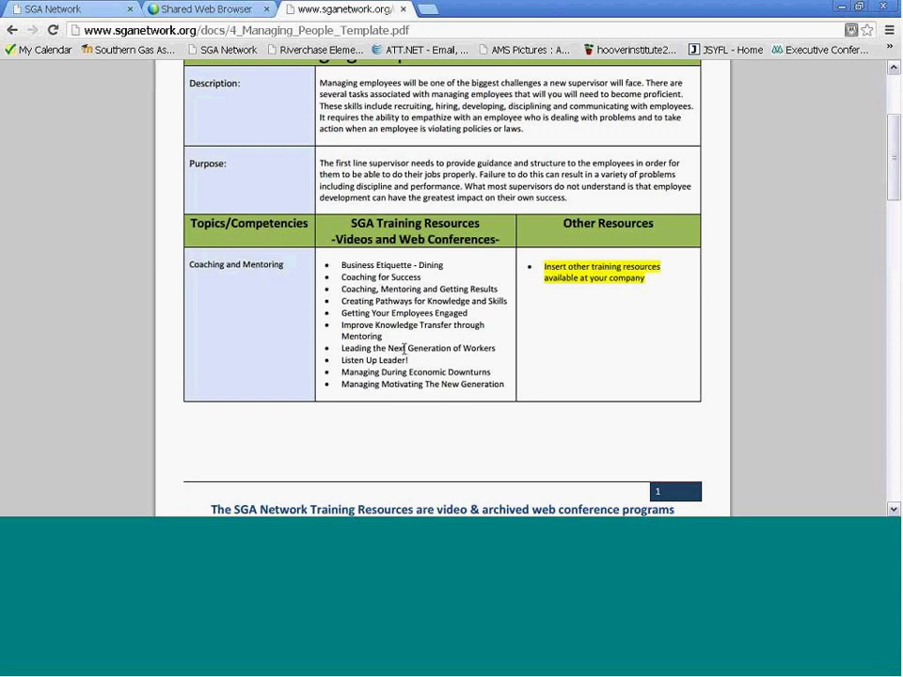
pyautogui.scroll(-10, 408, 337)
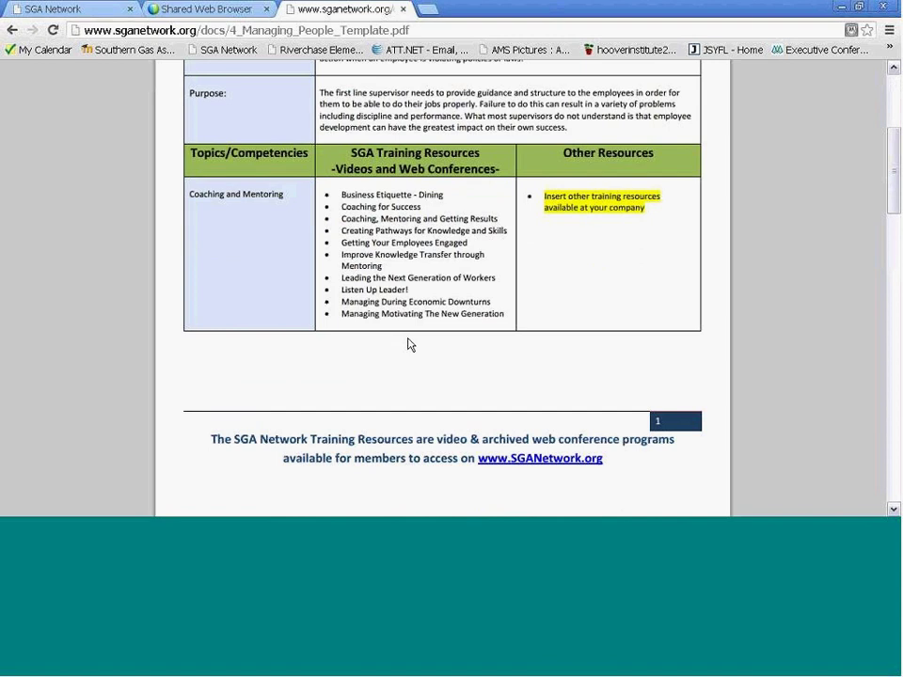
pyautogui.scroll(-10, 407, 341)
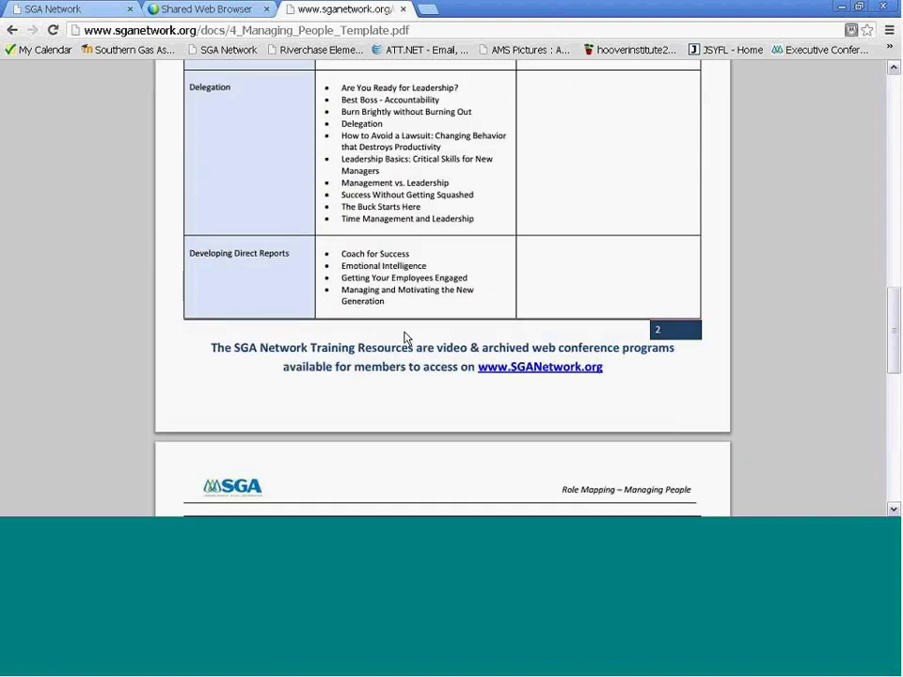
pyautogui.scroll(15, 398, 335)
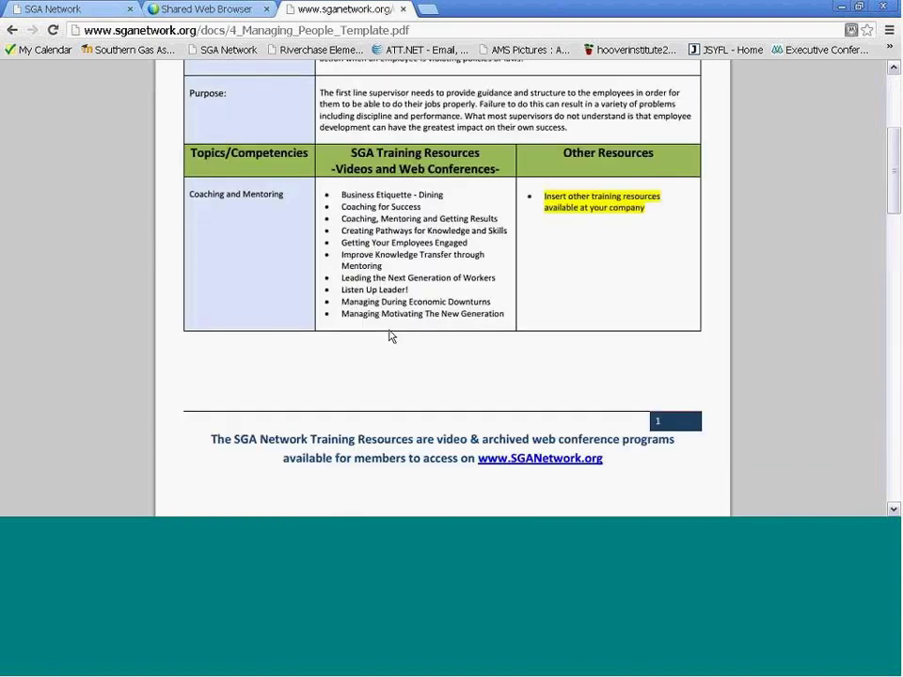
pyautogui.scroll(3, 390, 336)
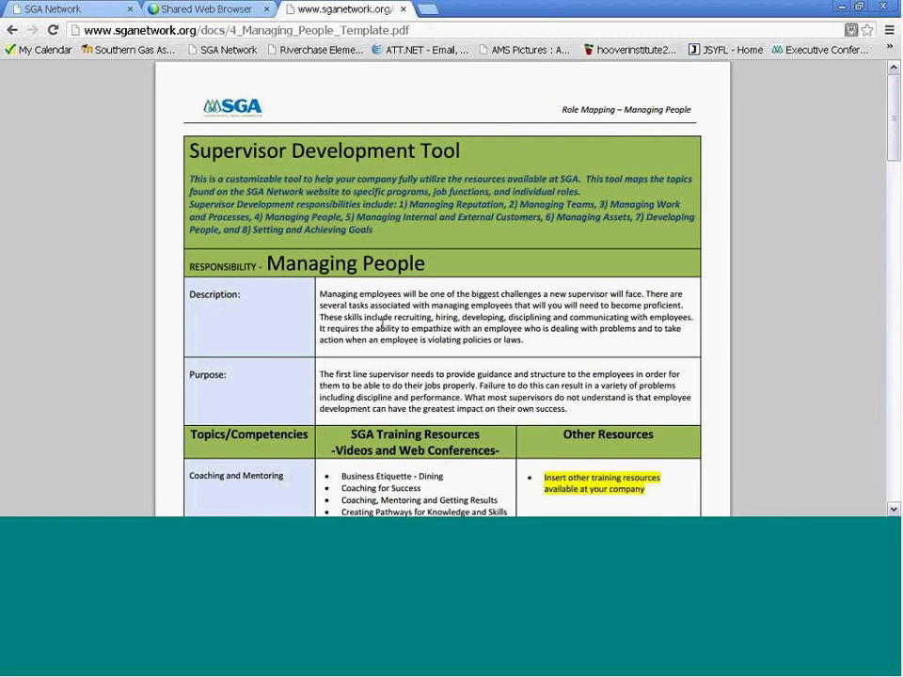